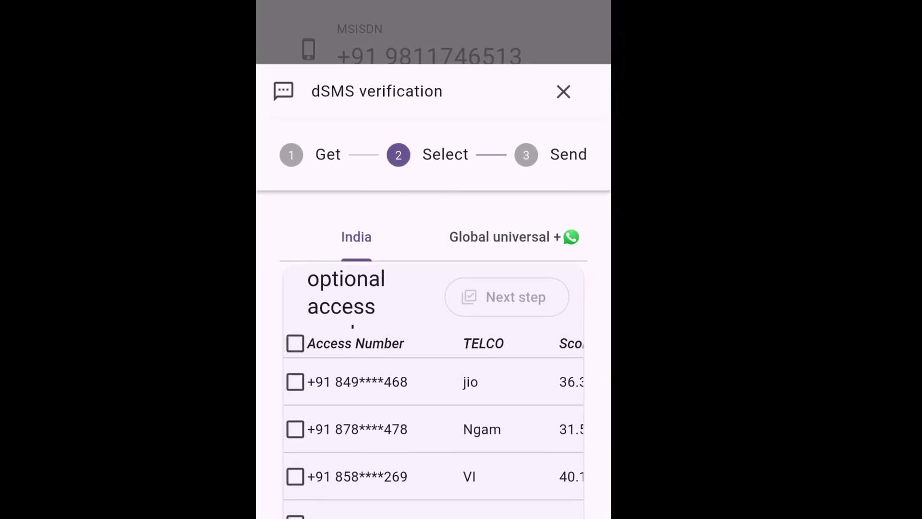
# Step: Check the Global list, then pick the India Ngam number +91 878****478
pyautogui.click(497, 245)
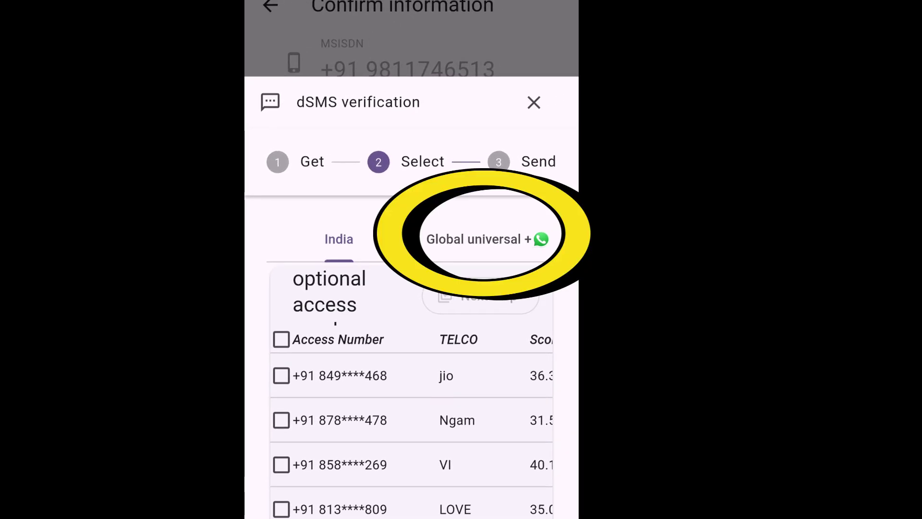
pyautogui.click(478, 239)
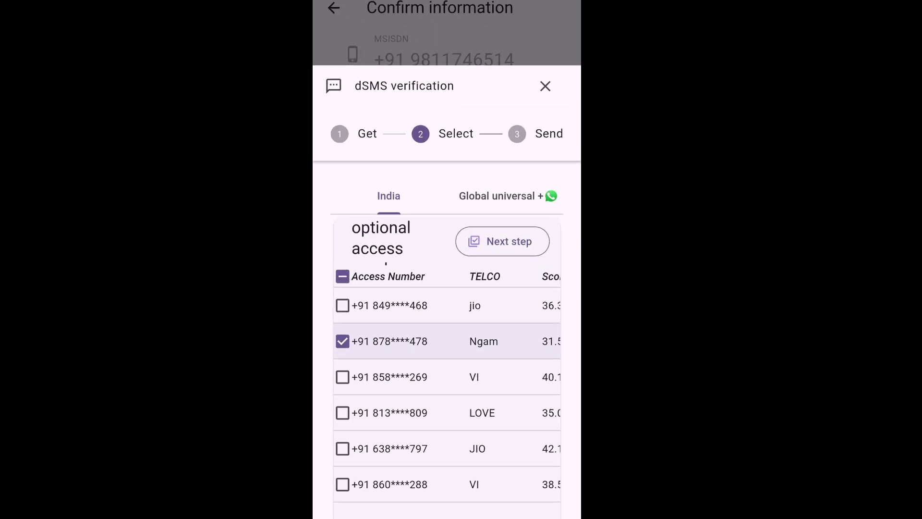
# Step: Advance to the Send step, copy the verification string, and choose sending by SMS
pyautogui.click(485, 261)
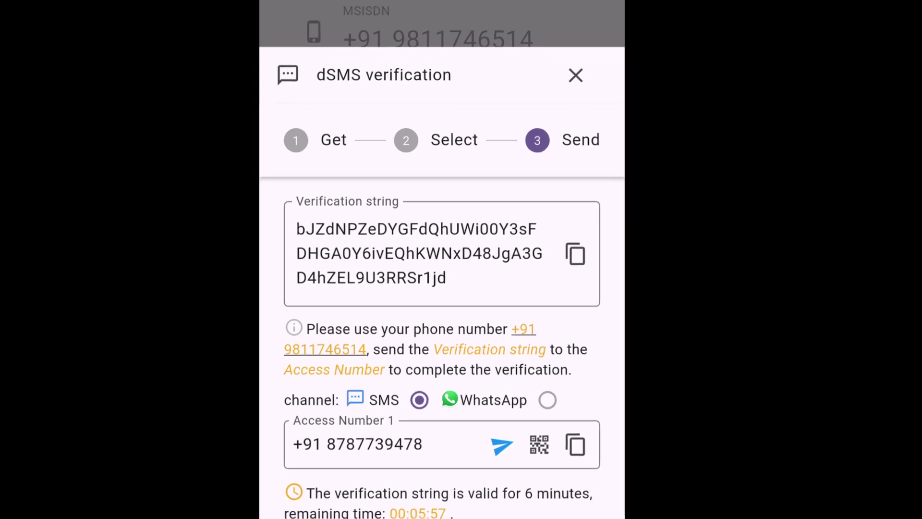
pyautogui.click(588, 254)
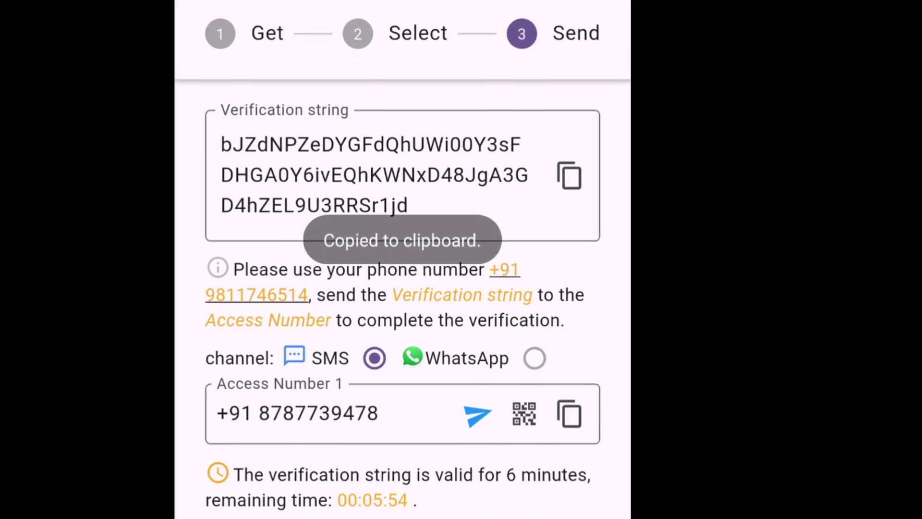
pyautogui.click(479, 409)
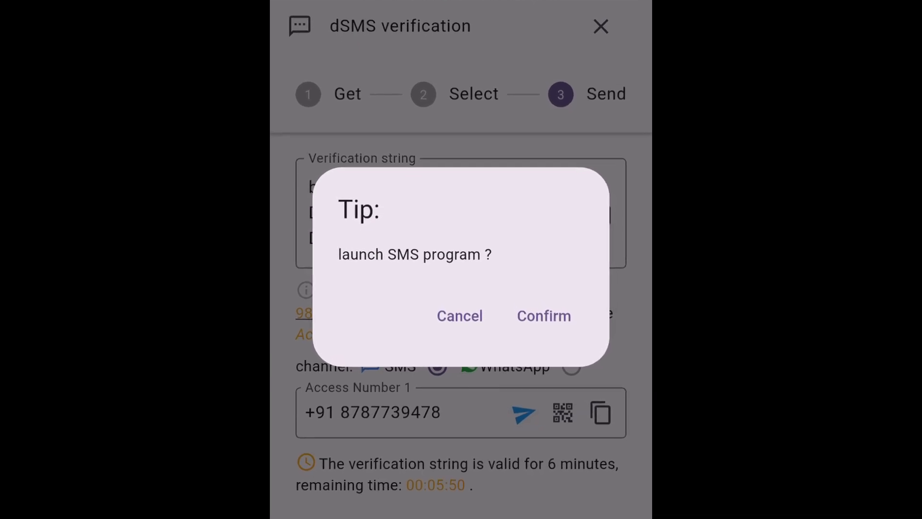
# Step: Text the verification string from Messages and confirm in Delta that it was sent
pyautogui.click(545, 312)
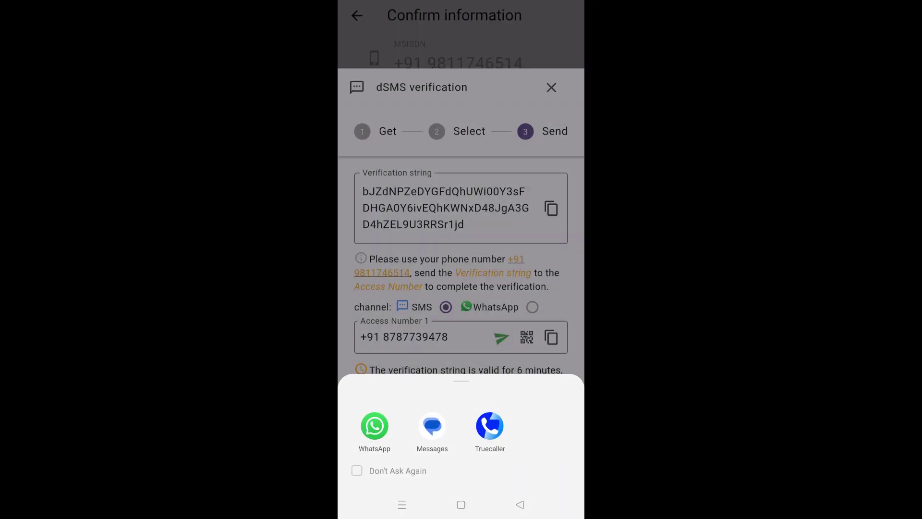
pyautogui.click(433, 425)
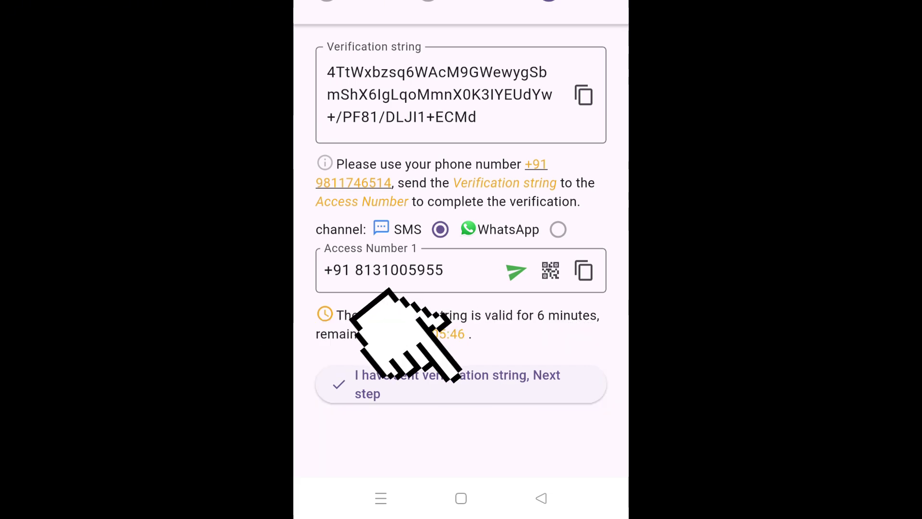
pyautogui.click(461, 384)
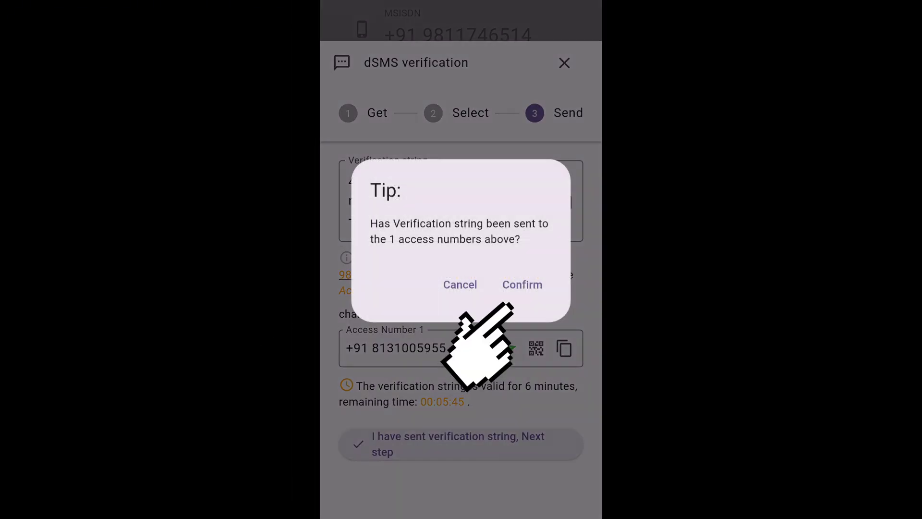
pyautogui.click(522, 284)
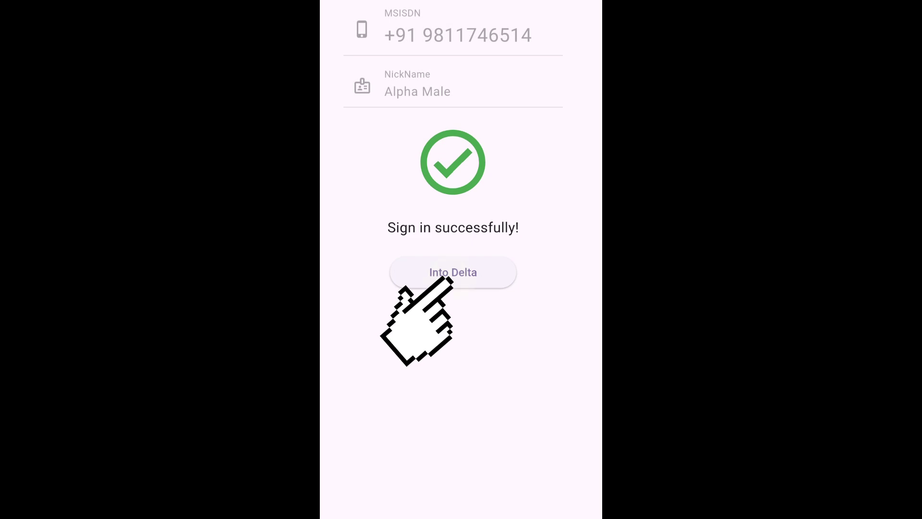
# Step: Enter Delta, then show the Global universal + WhatsApp access numbers
pyautogui.click(453, 272)
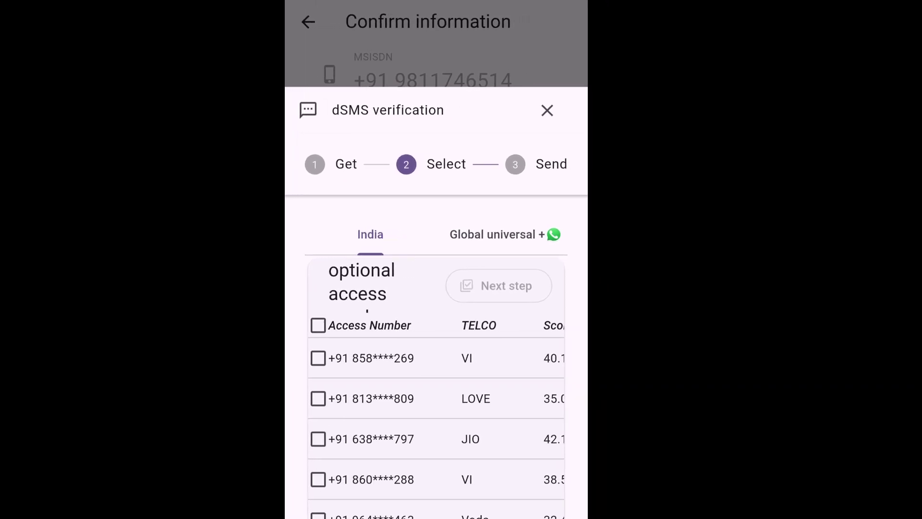
pyautogui.click(485, 234)
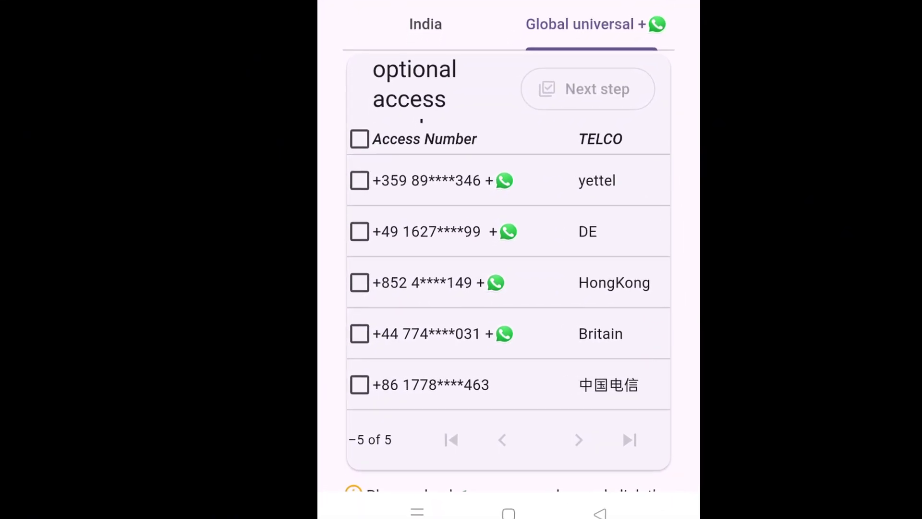
# Step: Send the verification string over WhatsApp to the HongKong number, then bring up Recents
pyautogui.click(358, 289)
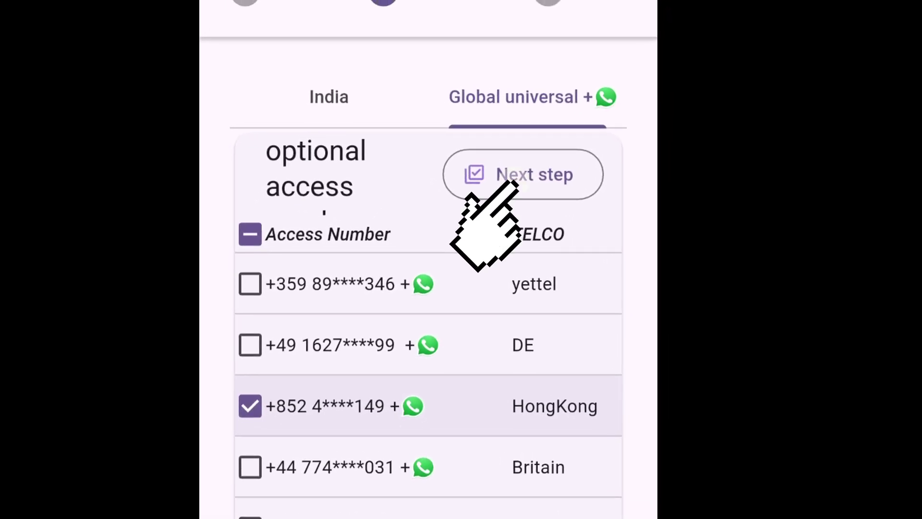
pyautogui.click(529, 167)
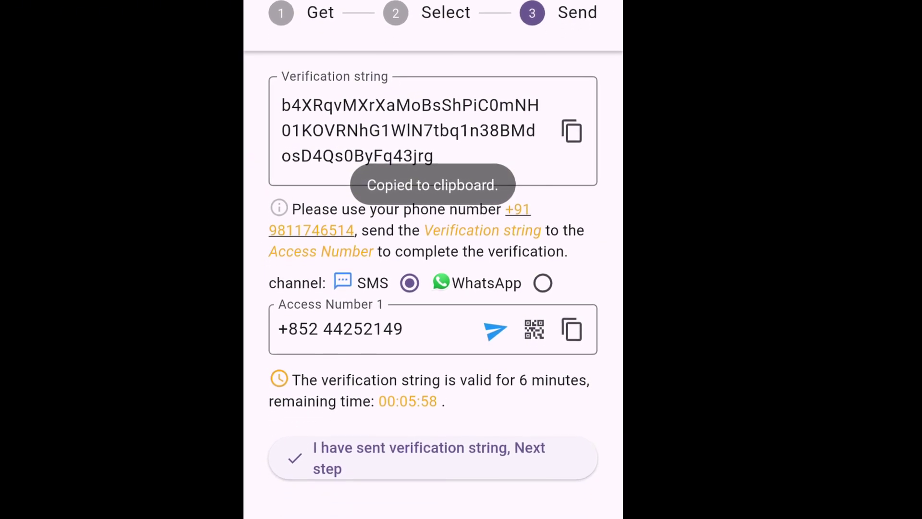
pyautogui.click(543, 266)
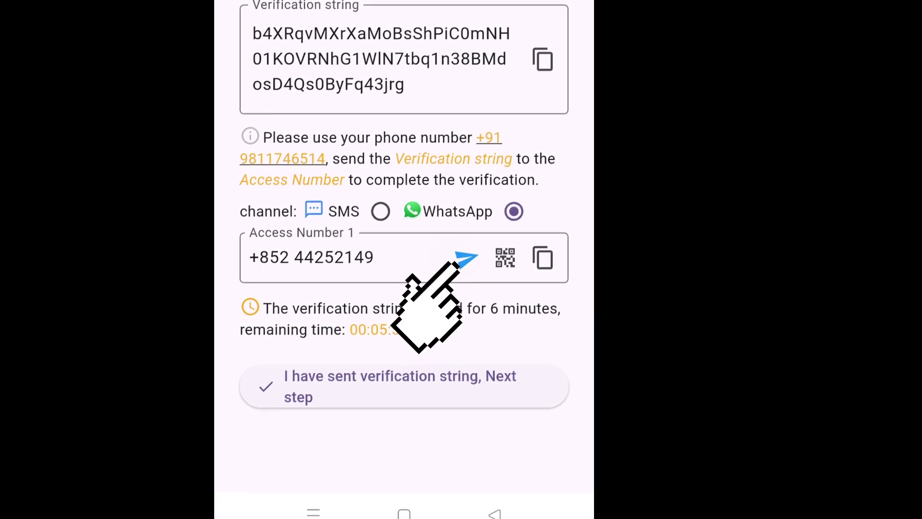
pyautogui.click(466, 258)
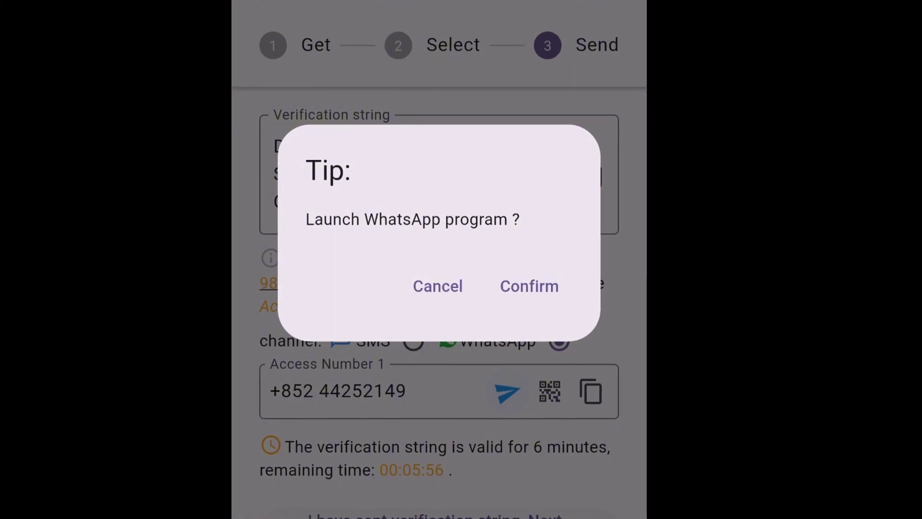
pyautogui.click(531, 286)
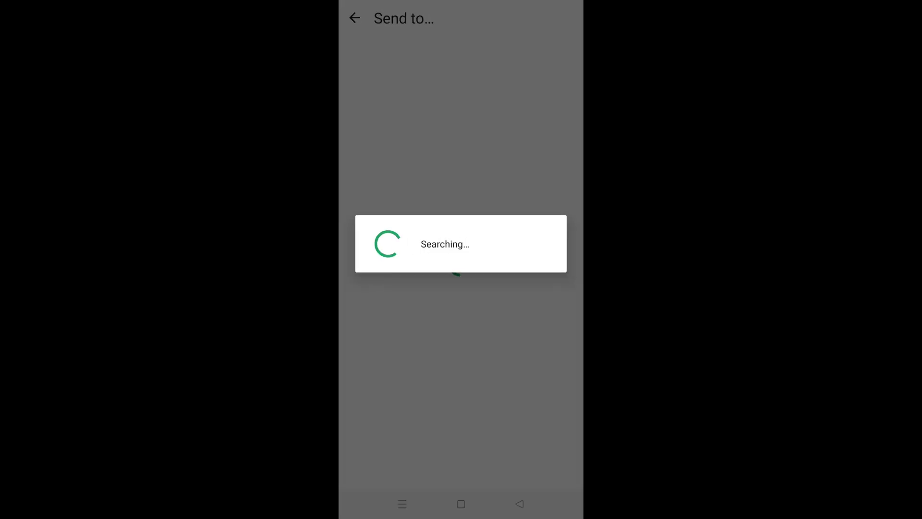
pyautogui.click(565, 470)
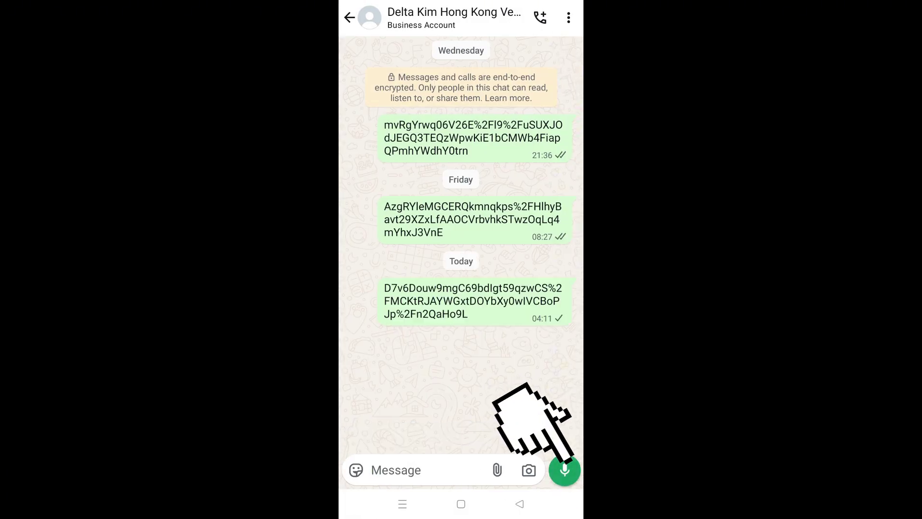
pyautogui.click(402, 504)
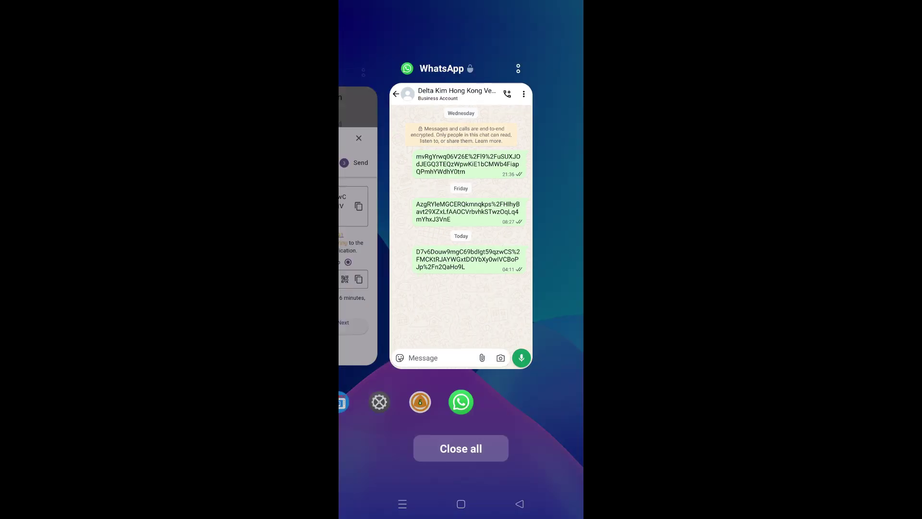
# Step: Back in Delta, confirm the WhatsApp string was sent and enter the home dashboard
pyautogui.click(359, 231)
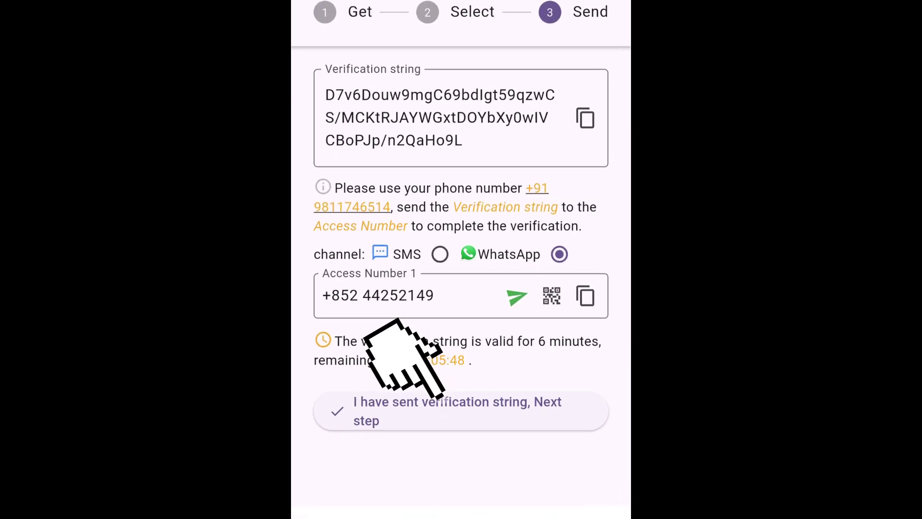
pyautogui.click(461, 411)
pyautogui.click(535, 219)
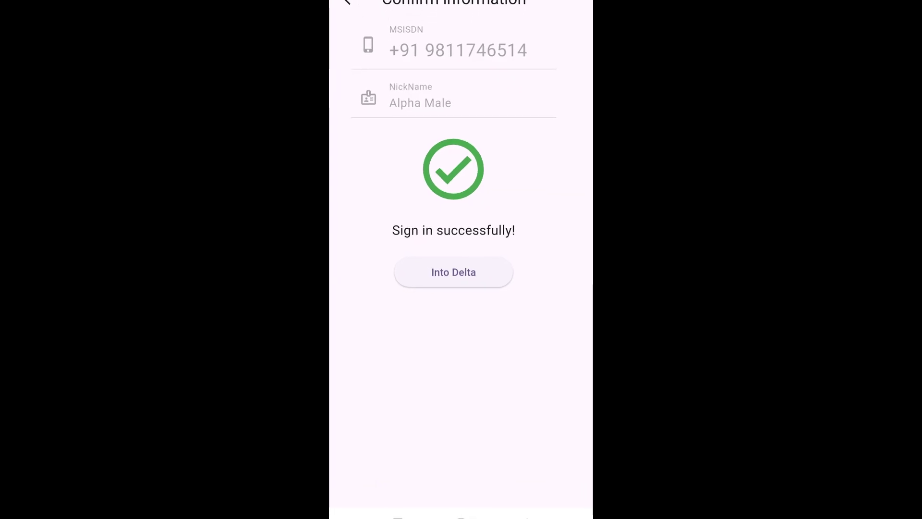
pyautogui.click(454, 271)
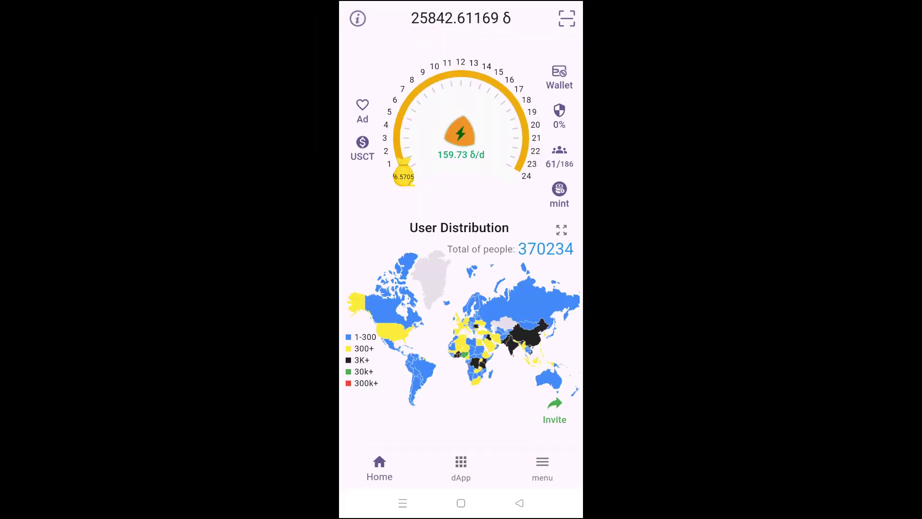